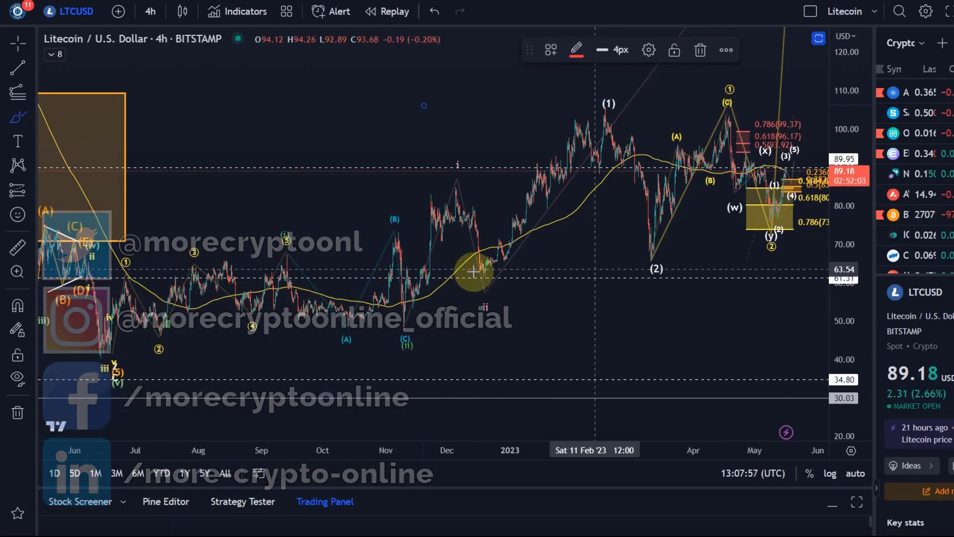
# Draw a red projection curve from the June low along the wave peaks, then undo it.
pyautogui.click(109, 359)
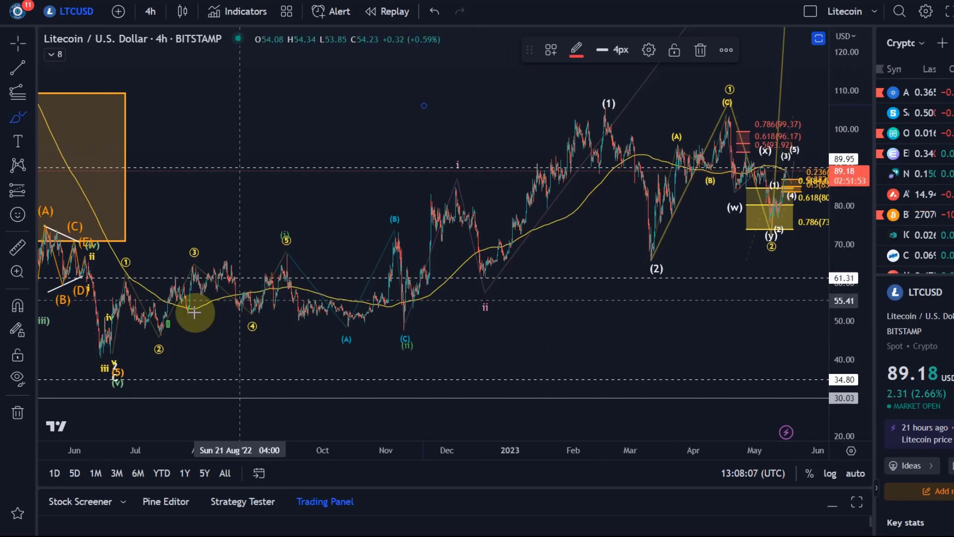
pyautogui.moveTo(124, 367)
pyautogui.mouseDown()
pyautogui.moveTo(283, 242)
pyautogui.moveTo(335, 313)
pyautogui.moveTo(484, 259)
pyautogui.moveTo(487, 295)
pyautogui.moveTo(611, 121)
pyautogui.moveTo(645, 251)
pyautogui.moveTo(720, 81)
pyautogui.moveTo(770, 210)
pyautogui.mouseUp()
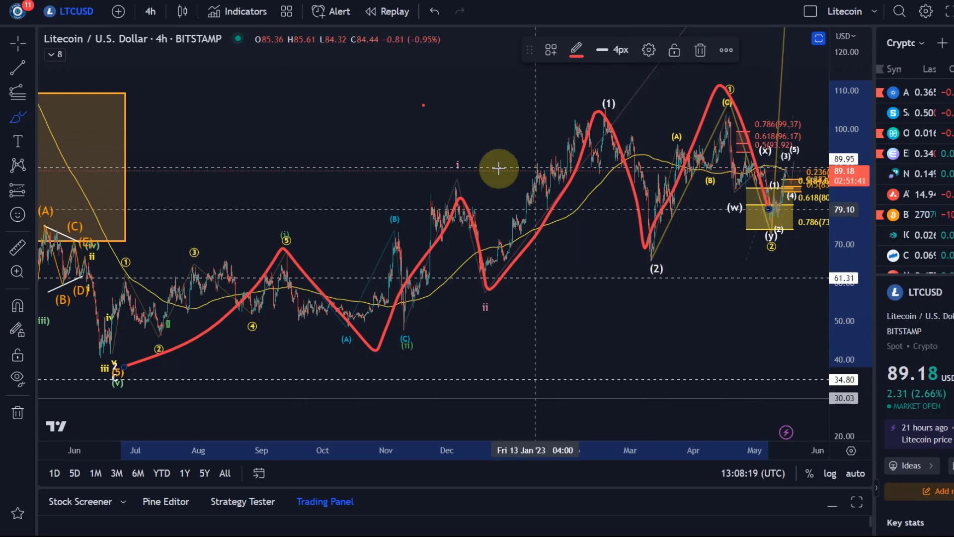
pyautogui.click(438, 14)
pyautogui.scroll(3, 749, 238)
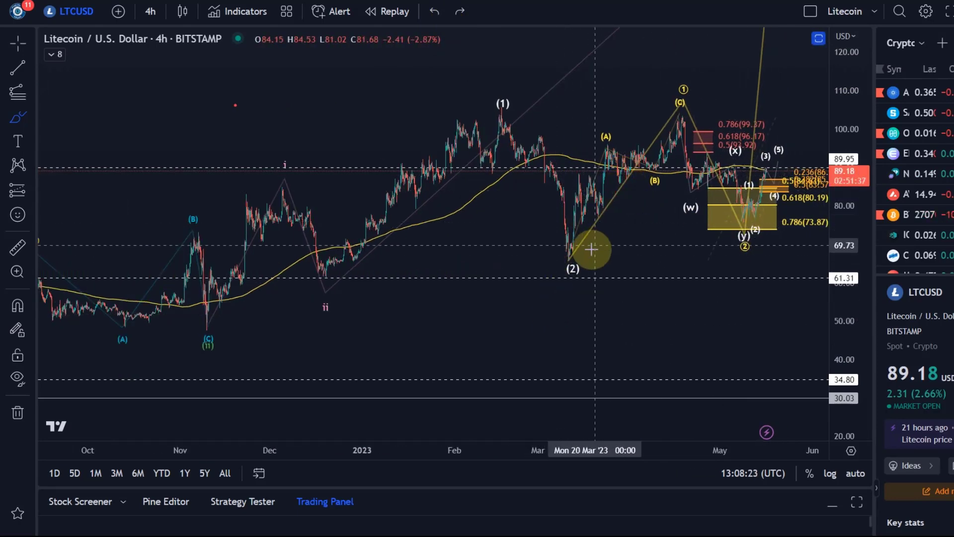
# Delete the (A)-(B)-(C) wave drawing.
pyautogui.click(16, 43)
pyautogui.click(607, 138)
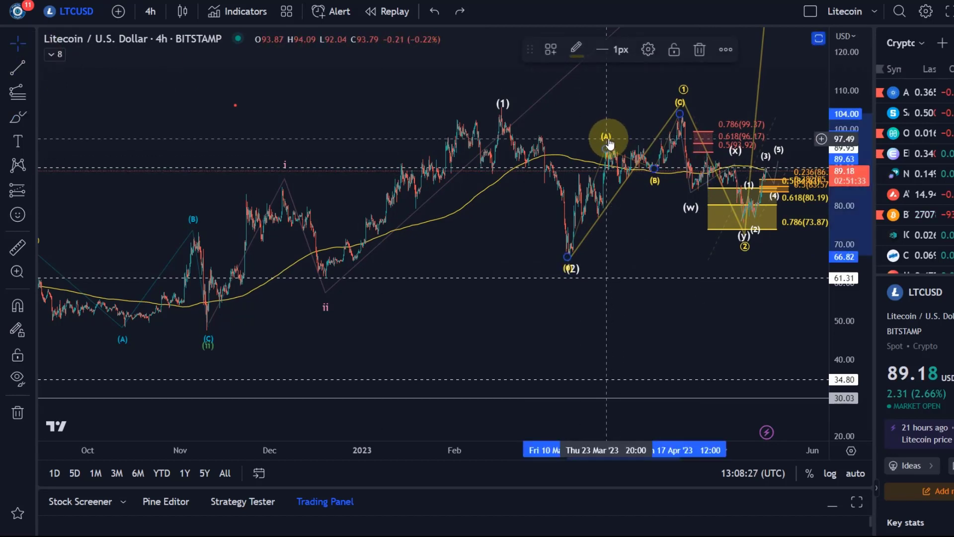
pyautogui.press('Delete')
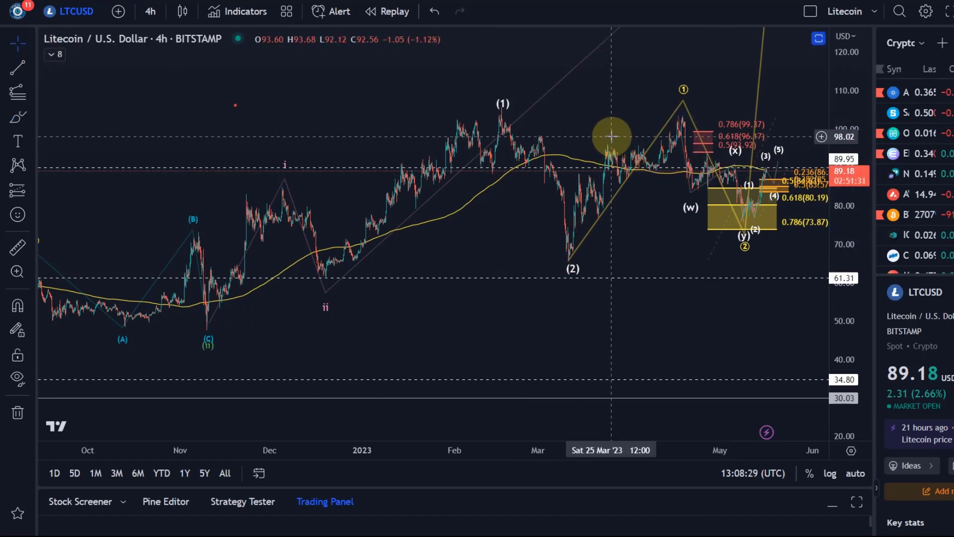
# Sketch a red freehand path from wave ii through (1) and (2), then delete it.
pyautogui.click(17, 117)
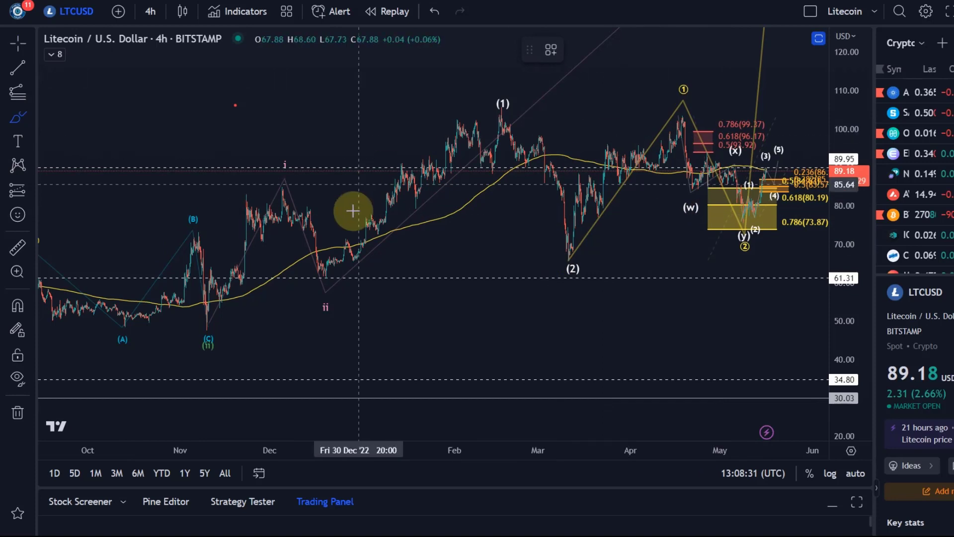
pyautogui.moveTo(310, 295)
pyautogui.mouseDown()
pyautogui.moveTo(437, 166)
pyautogui.moveTo(490, 93)
pyautogui.moveTo(579, 277)
pyautogui.moveTo(673, 102)
pyautogui.moveTo(696, 169)
pyautogui.moveTo(747, 231)
pyautogui.mouseUp()
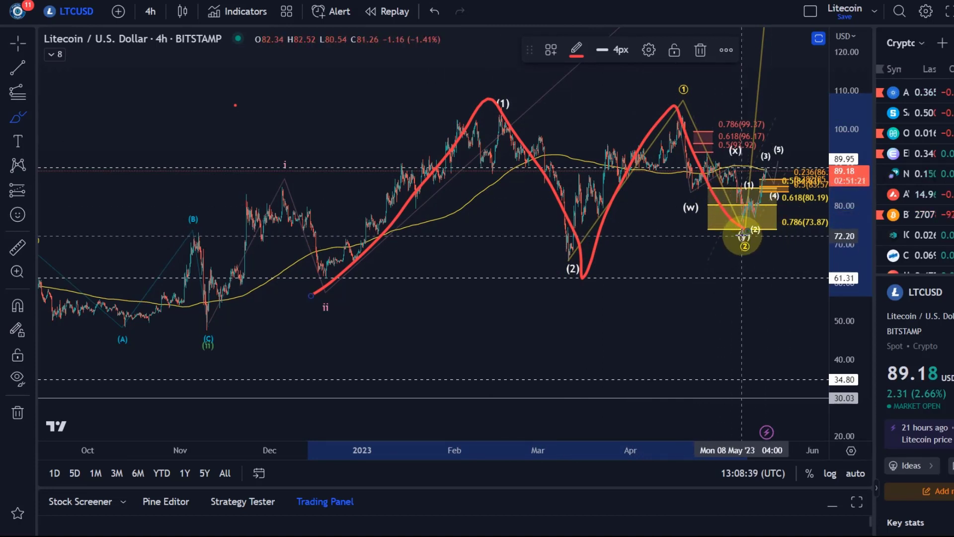
pyautogui.scroll(-2, 685, 234)
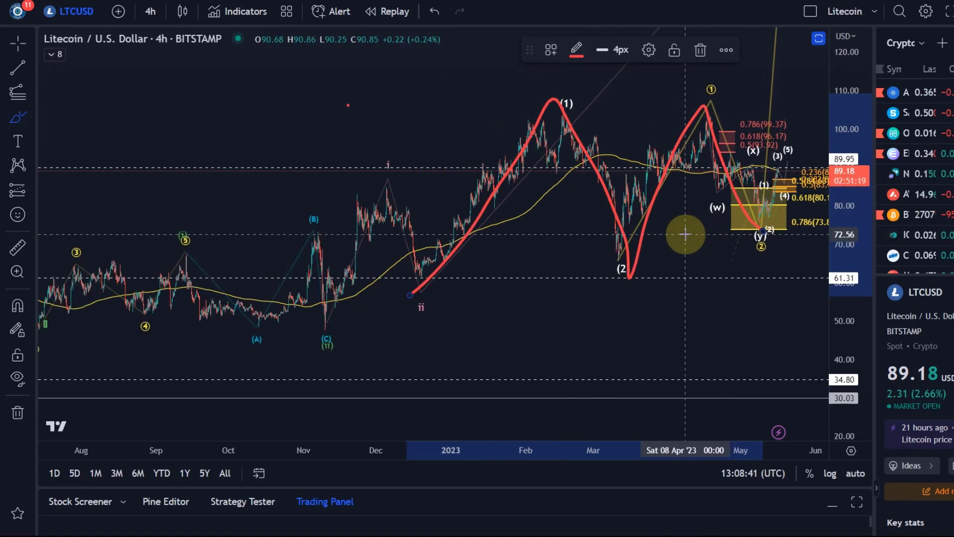
pyautogui.press('Delete')
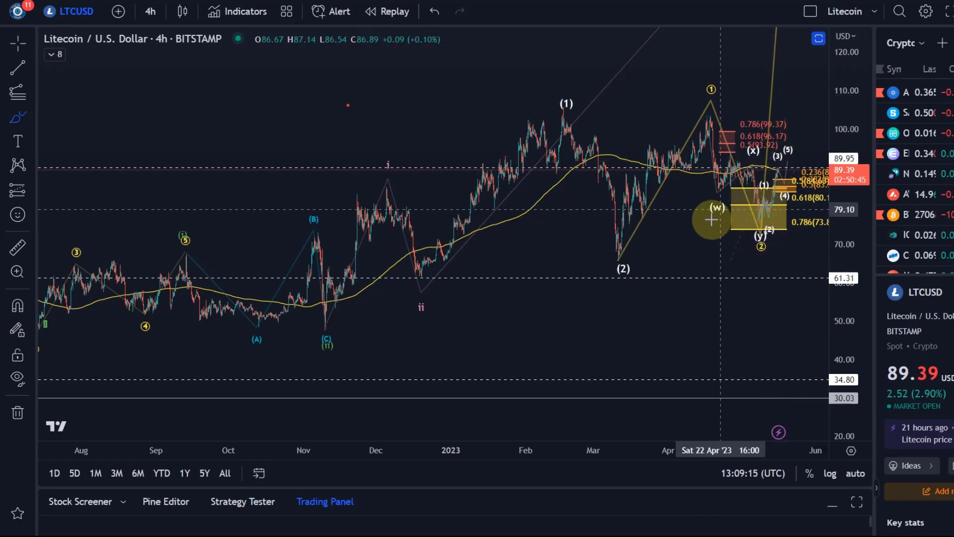
# Zoom in on the latest candles and select the projected 1-2-3-4-5 wave drawing.
pyautogui.scroll(5, 712, 220)
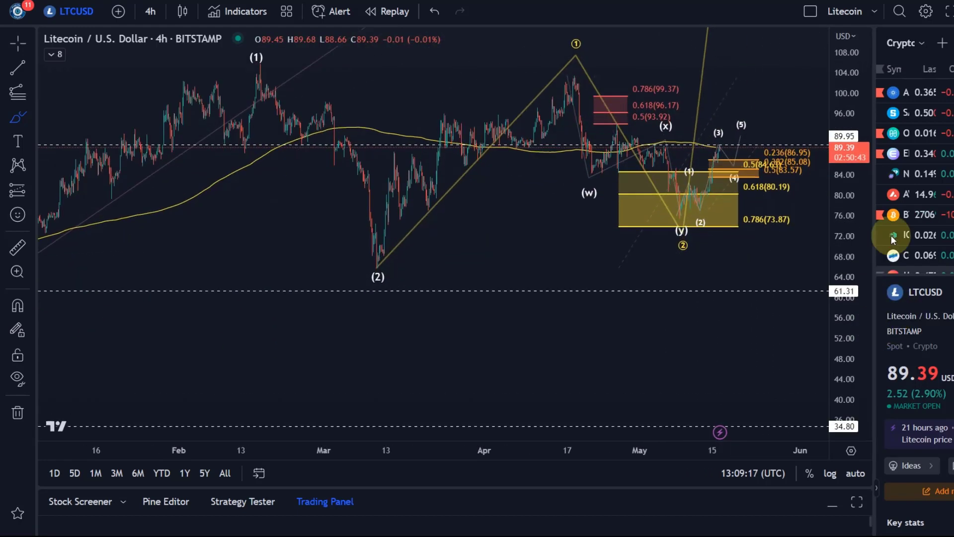
pyautogui.scroll(5, 617, 270)
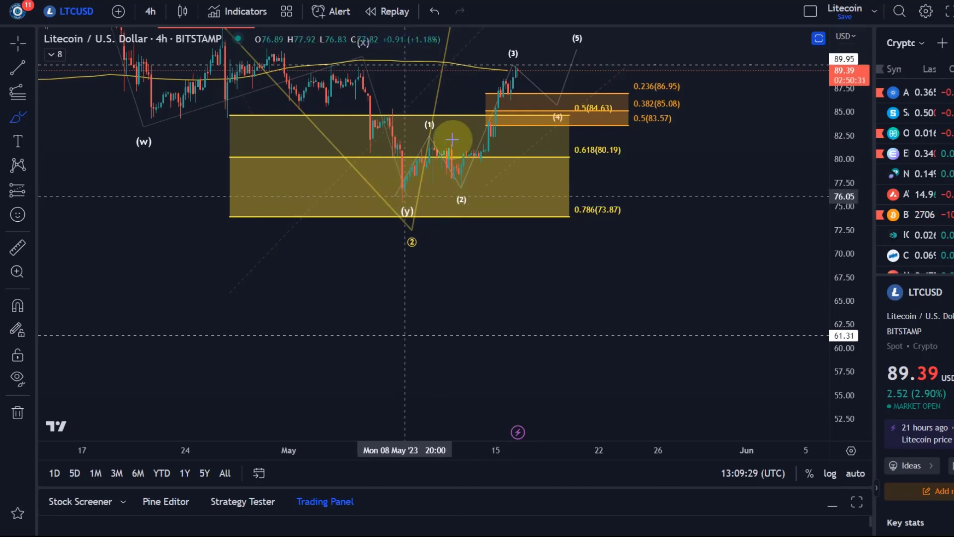
pyautogui.click(17, 43)
pyautogui.scroll(-3, 765, 204)
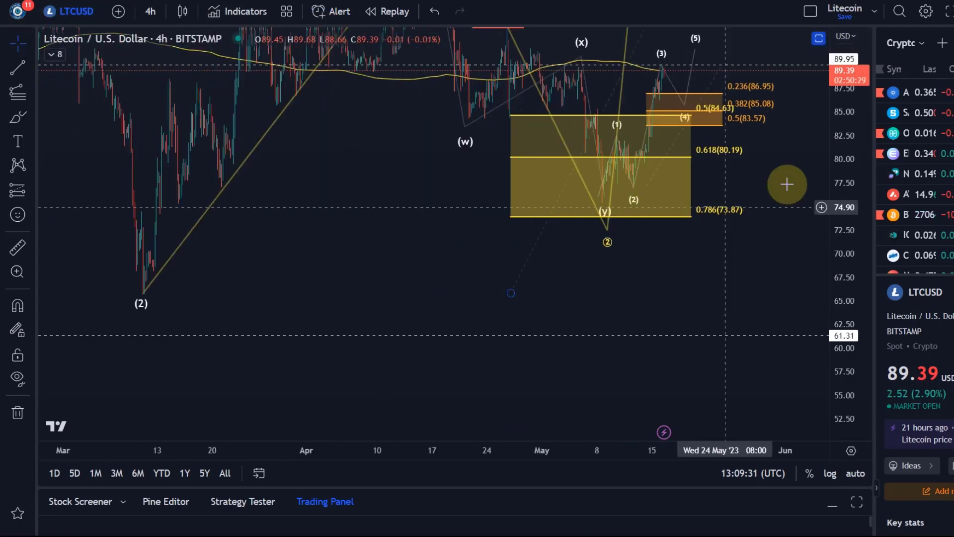
pyautogui.scroll(-3, 790, 196)
pyautogui.scroll(-3, 845, 284)
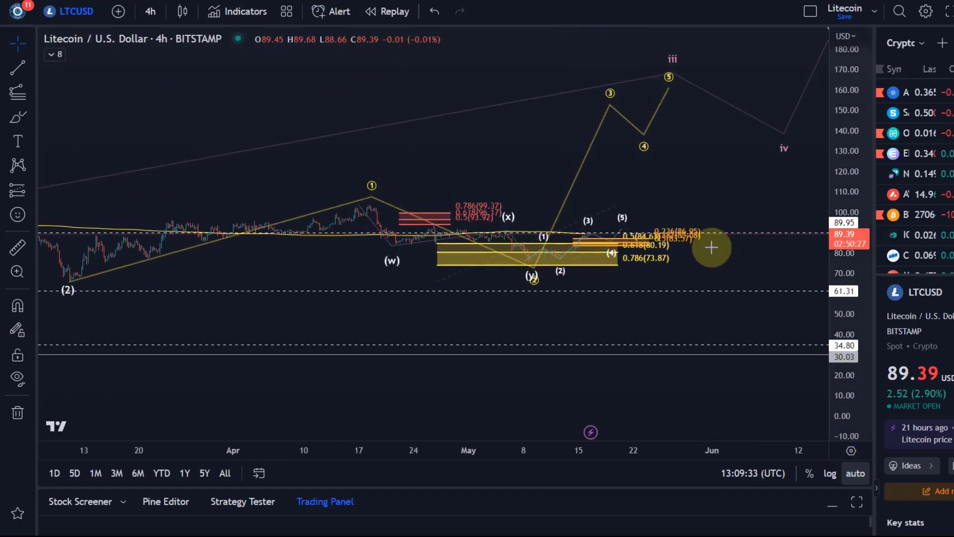
pyautogui.click(612, 107)
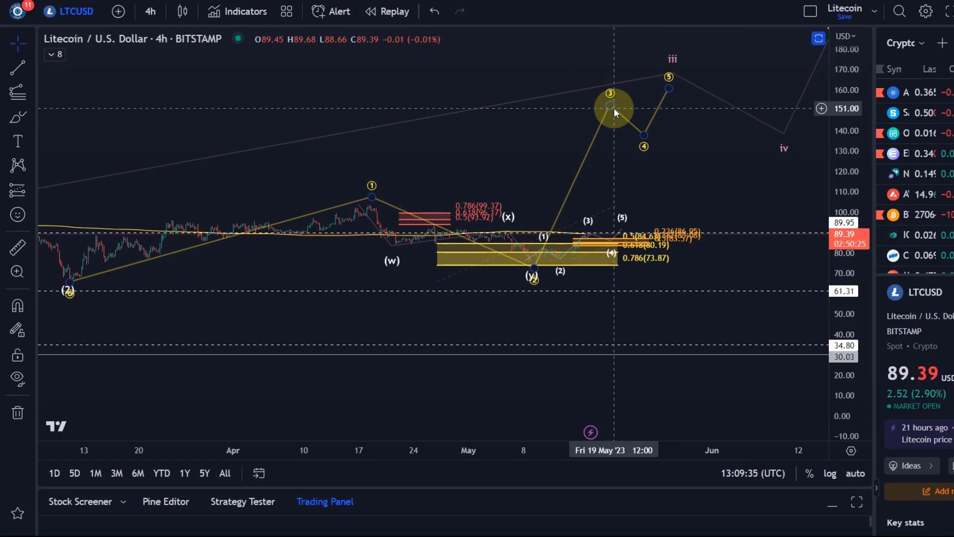
# Fit and stretch the price scale, then pan to center the Fibonacci zones.
pyautogui.doubleClick(845, 375)
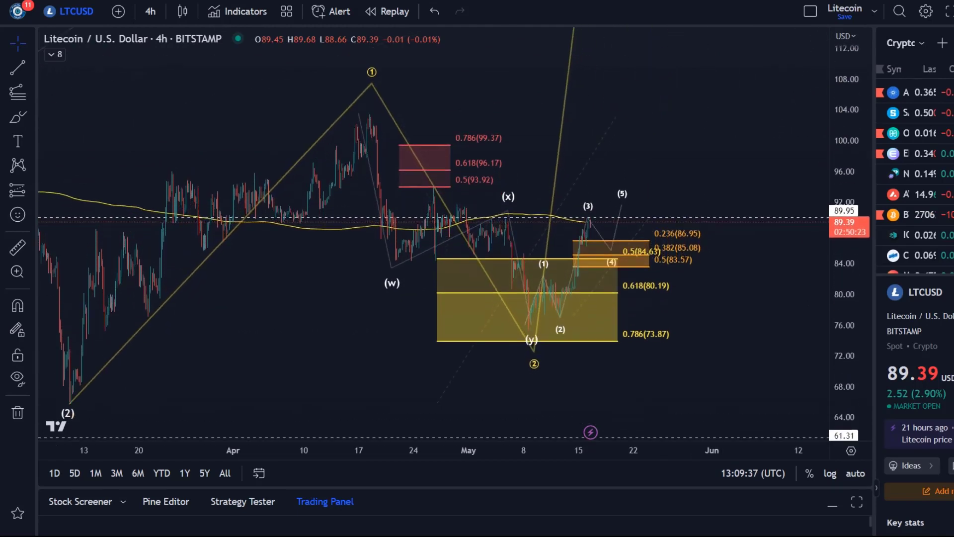
pyautogui.click(533, 331)
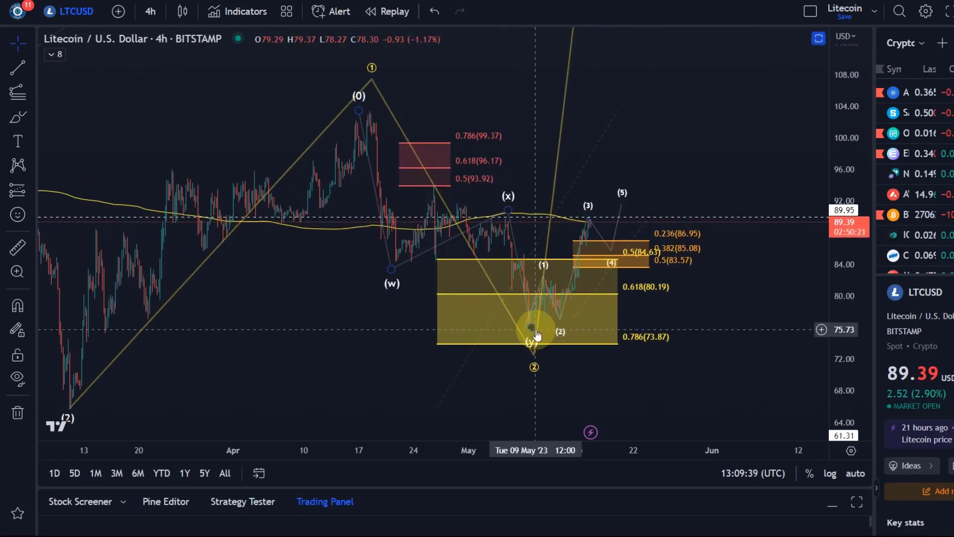
pyautogui.scroll(3, 535, 329)
pyautogui.moveTo(848, 326); pyautogui.dragTo(840, 130)
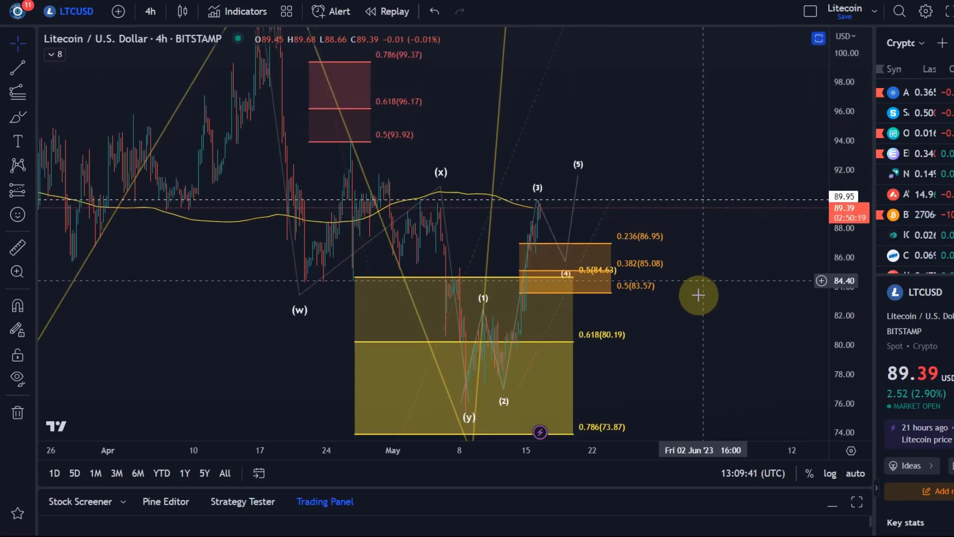
pyautogui.scroll(2, 673, 344)
pyautogui.moveTo(672, 345); pyautogui.dragTo(761, 282)
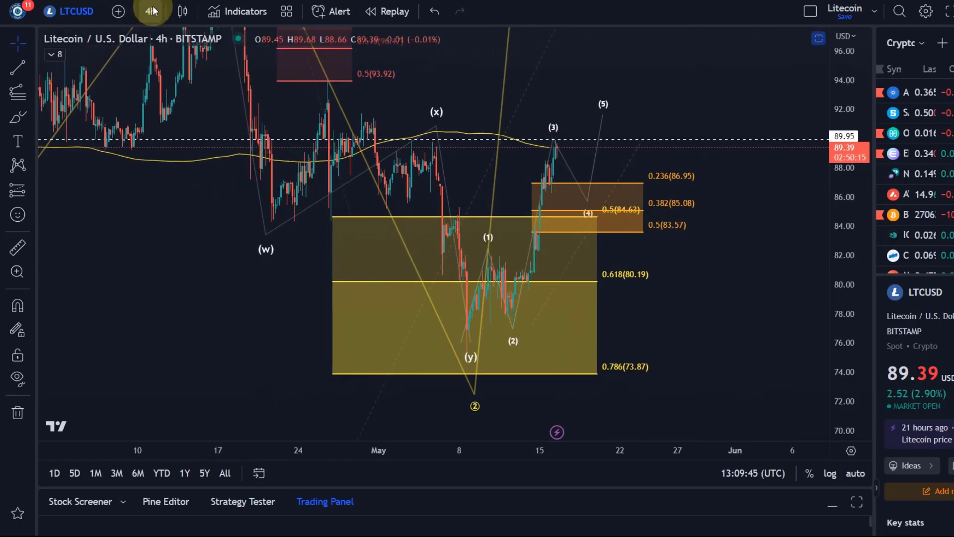
pyautogui.scroll(3, 417, 288)
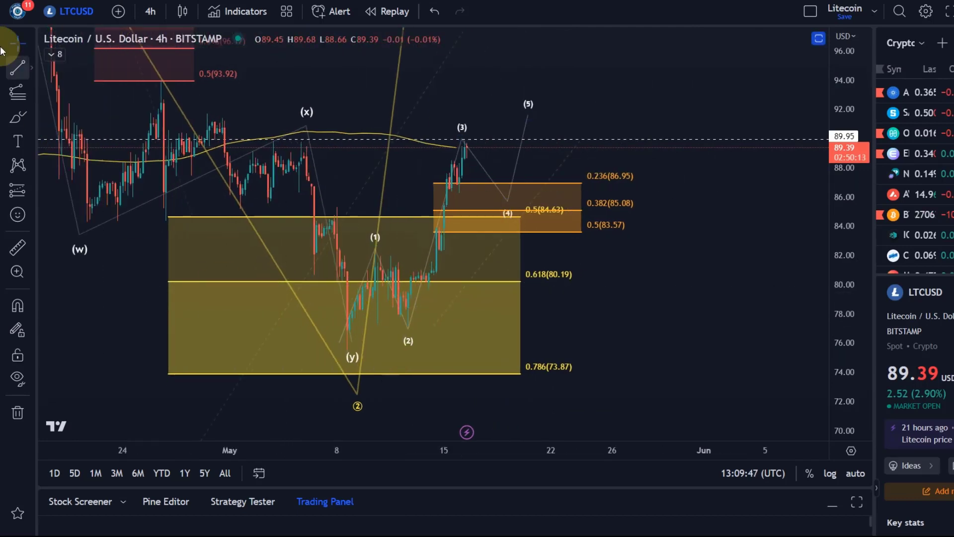
# Switch to the Brush tool and adjust the zoom around wave (3) near 89.95.
pyautogui.click(18, 116)
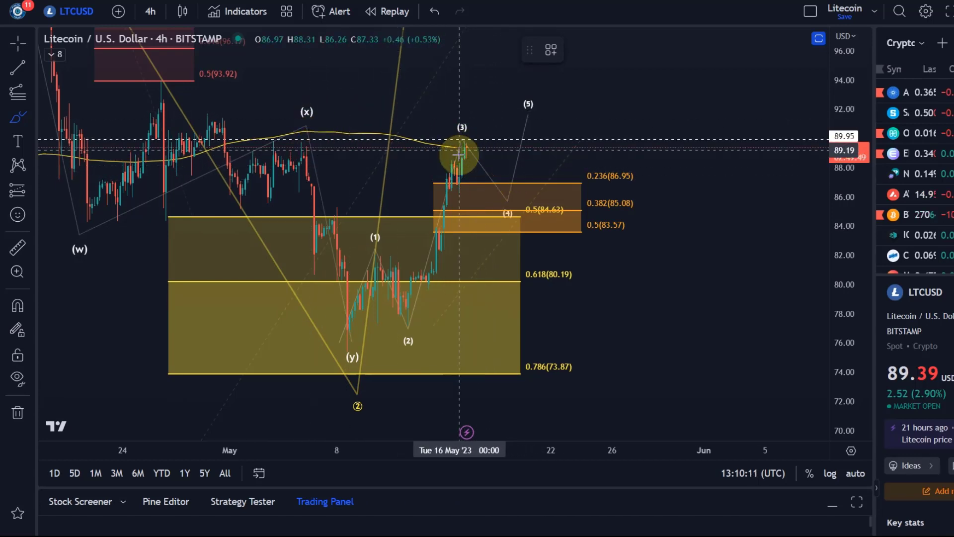
pyautogui.scroll(-2, 451, 141)
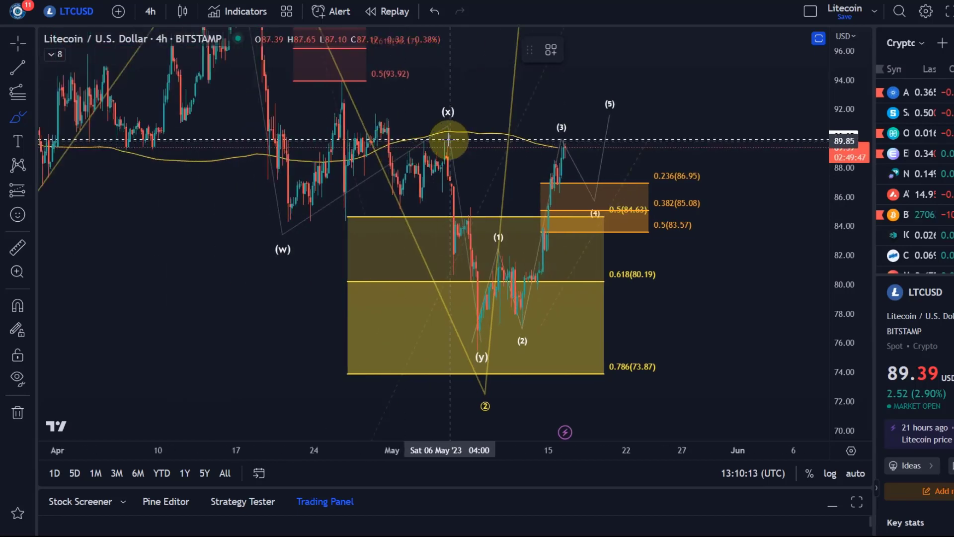
pyautogui.scroll(-1, 453, 145)
pyautogui.scroll(3, 570, 168)
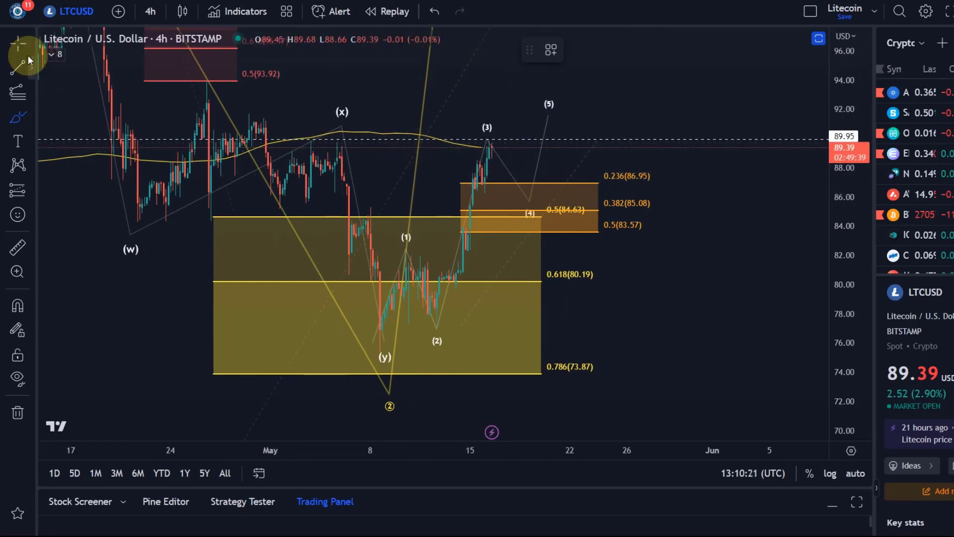
pyautogui.moveTo(253, 130)
pyautogui.mouseDown()
pyautogui.moveTo(279, 174)
pyautogui.moveTo(318, 174)
pyautogui.moveTo(374, 213)
pyautogui.moveTo(412, 349)
pyautogui.moveTo(466, 164)
pyautogui.moveTo(499, 160)
pyautogui.mouseUp()
pyautogui.moveTo(521, 197); pyautogui.dragTo(554, 141)
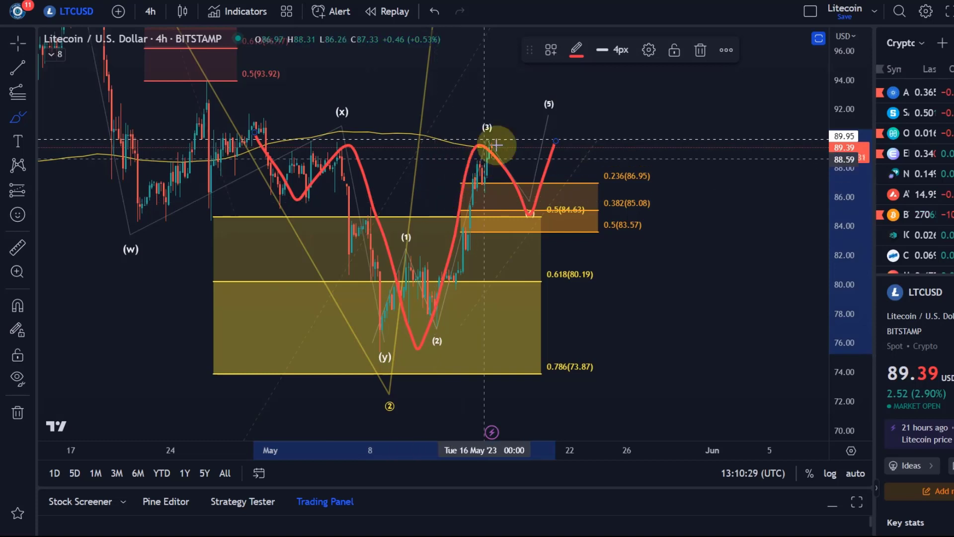
pyautogui.click(433, 18)
pyautogui.scroll(2, 351, 261)
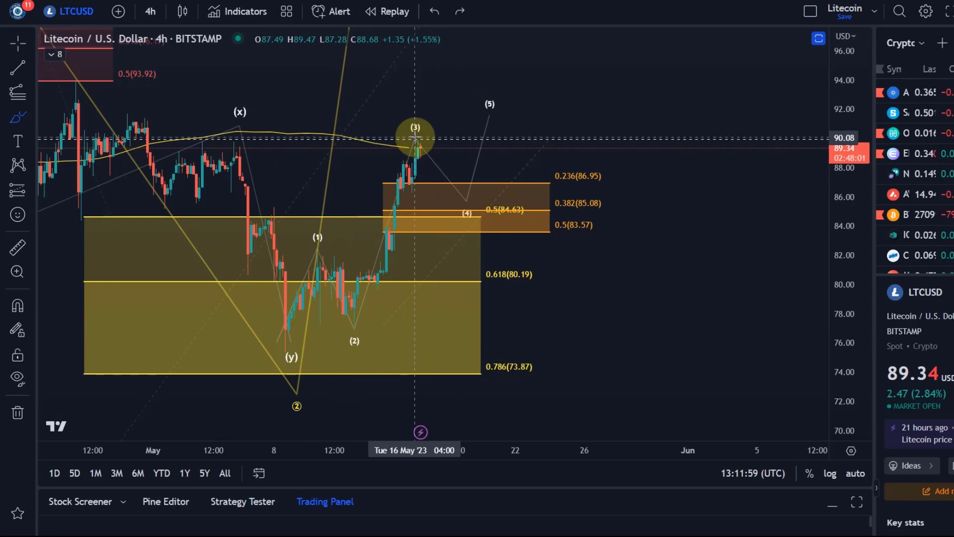
pyautogui.moveTo(418, 136)
pyautogui.mouseDown()
pyautogui.moveTo(436, 191)
pyautogui.moveTo(463, 165)
pyautogui.moveTo(481, 218)
pyautogui.mouseUp()
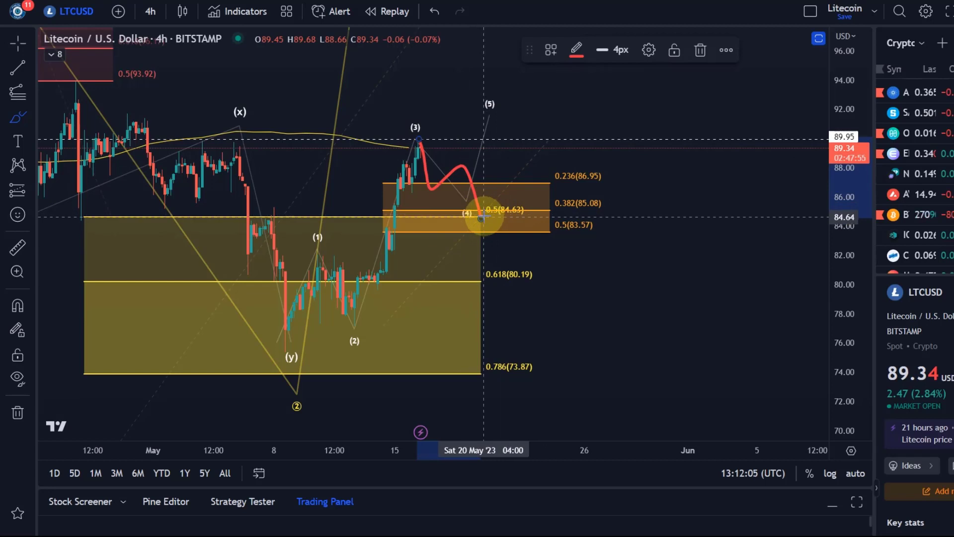
pyautogui.moveTo(481, 219); pyautogui.dragTo(567, 93)
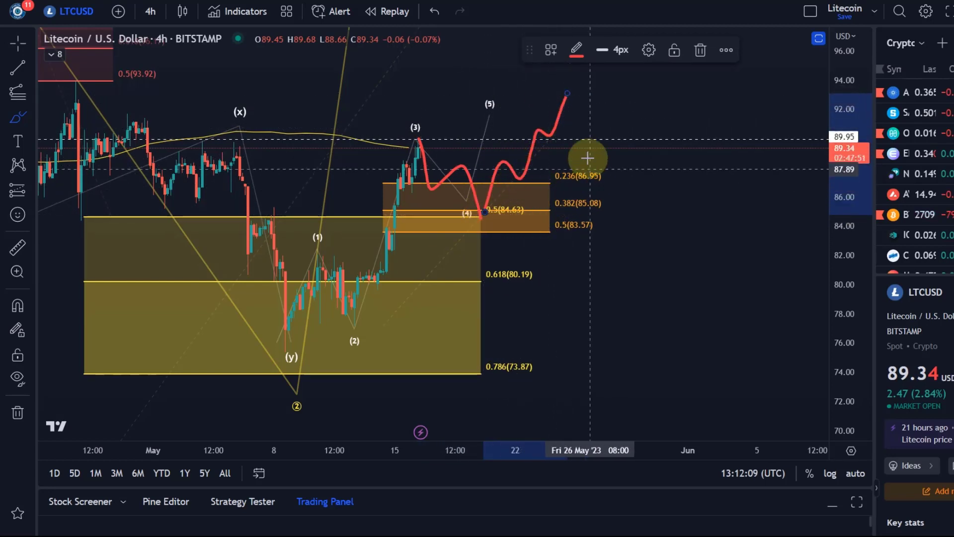
pyautogui.scroll(-3, 478, 127)
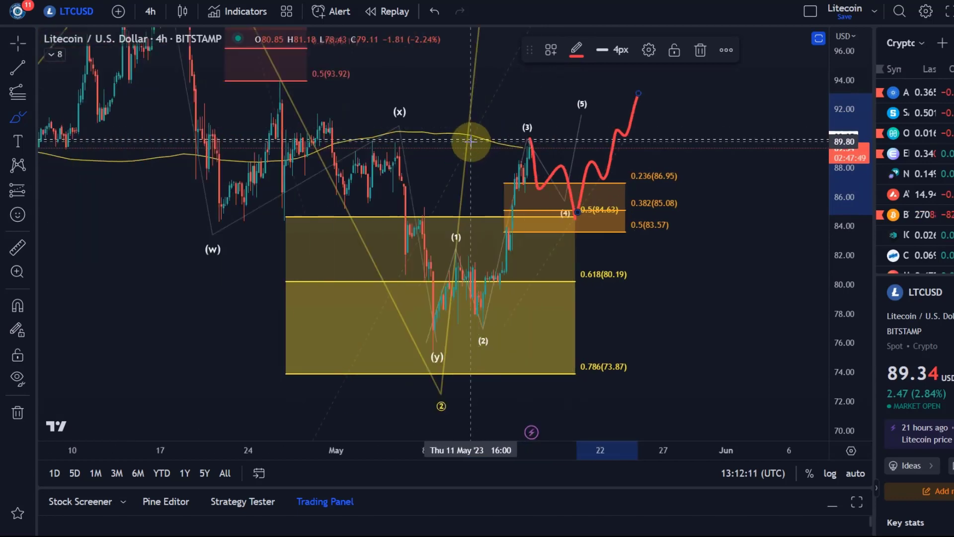
pyautogui.scroll(2, 591, 168)
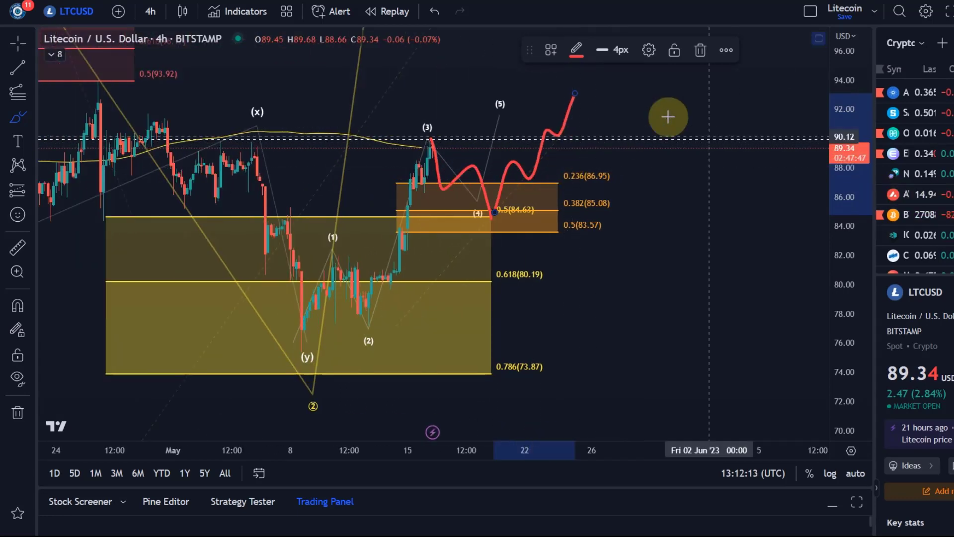
pyautogui.click(439, 15)
pyautogui.click(439, 15)
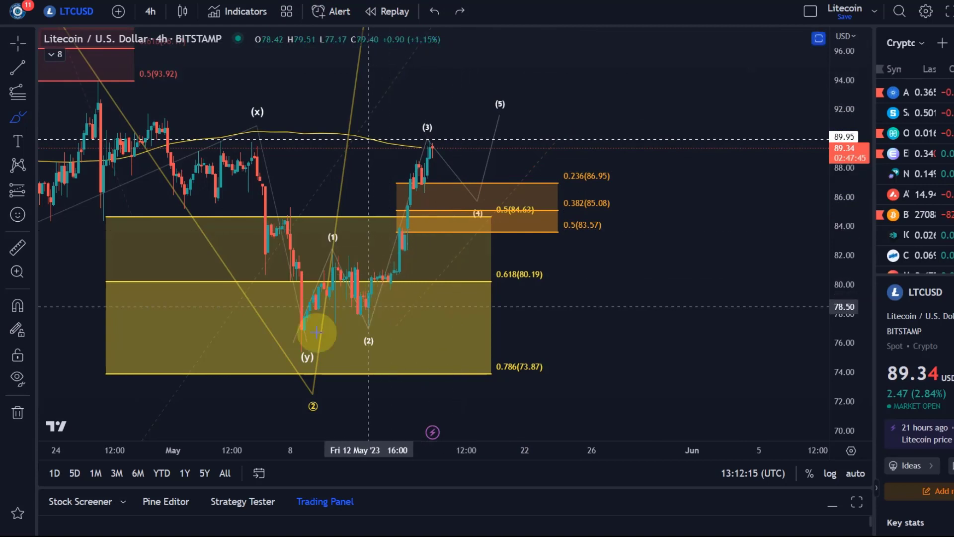
# Discard a stray red stroke and widen the price scale to show 61 to 102.
pyautogui.moveTo(286, 346)
pyautogui.mouseDown()
pyautogui.moveTo(352, 256)
pyautogui.moveTo(368, 317)
pyautogui.moveTo(426, 170)
pyautogui.moveTo(449, 177)
pyautogui.moveTo(512, 132)
pyautogui.moveTo(511, 119)
pyautogui.mouseUp()
pyautogui.click(432, 10)
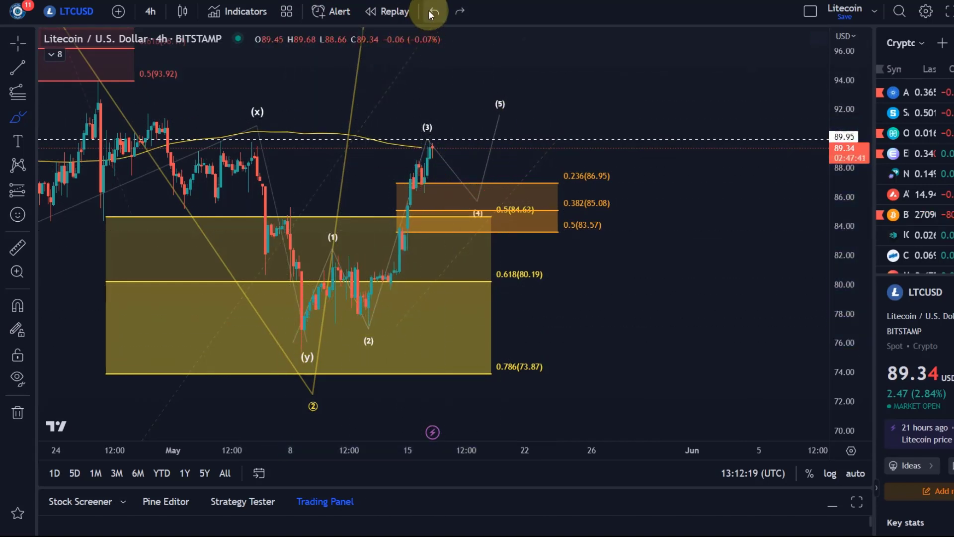
pyautogui.moveTo(856, 193); pyautogui.dragTo(855, 229)
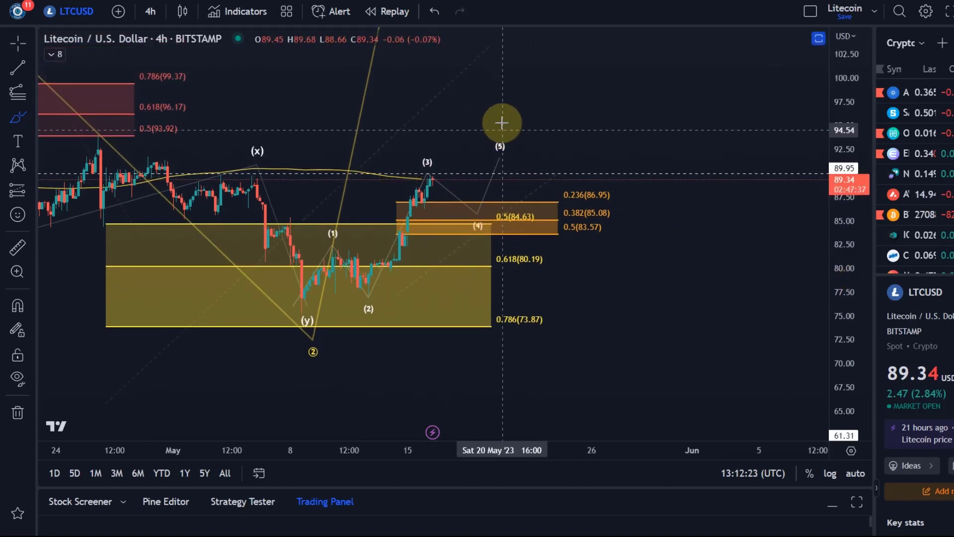
# Sketch red strokes projecting a drop from wave (5) toward 80, undoing the last one.
pyautogui.moveTo(500, 120); pyautogui.dragTo(504, 86)
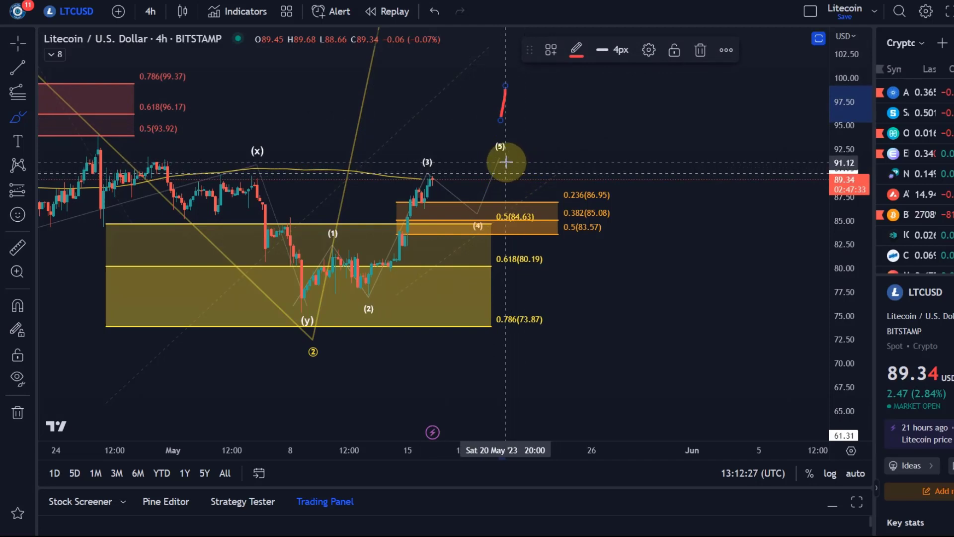
pyautogui.moveTo(507, 160)
pyautogui.mouseDown()
pyautogui.moveTo(525, 198)
pyautogui.moveTo(558, 212)
pyautogui.moveTo(579, 201)
pyautogui.moveTo(622, 274)
pyautogui.mouseUp()
pyautogui.moveTo(609, 349)
pyautogui.mouseDown()
pyautogui.moveTo(605, 300)
pyautogui.moveTo(624, 333)
pyautogui.moveTo(631, 295)
pyautogui.mouseUp()
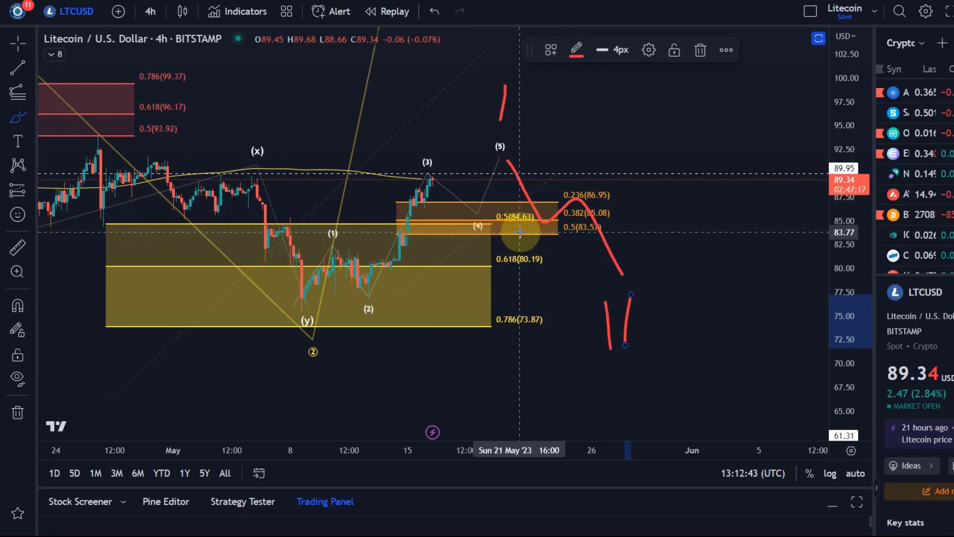
pyautogui.click(435, 15)
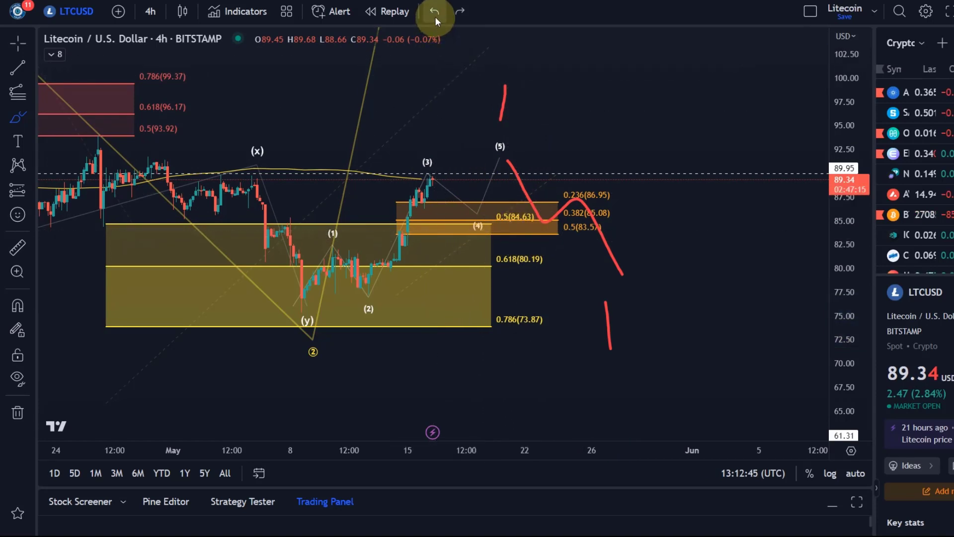
# Undo the red projected drop curve and the remaining short red stroke.
pyautogui.click(434, 16)
pyautogui.click(434, 16)
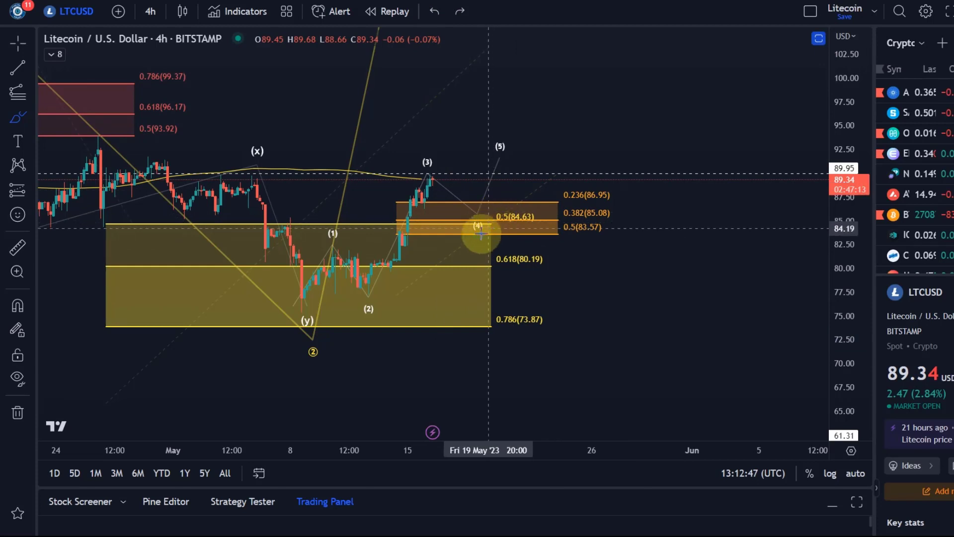